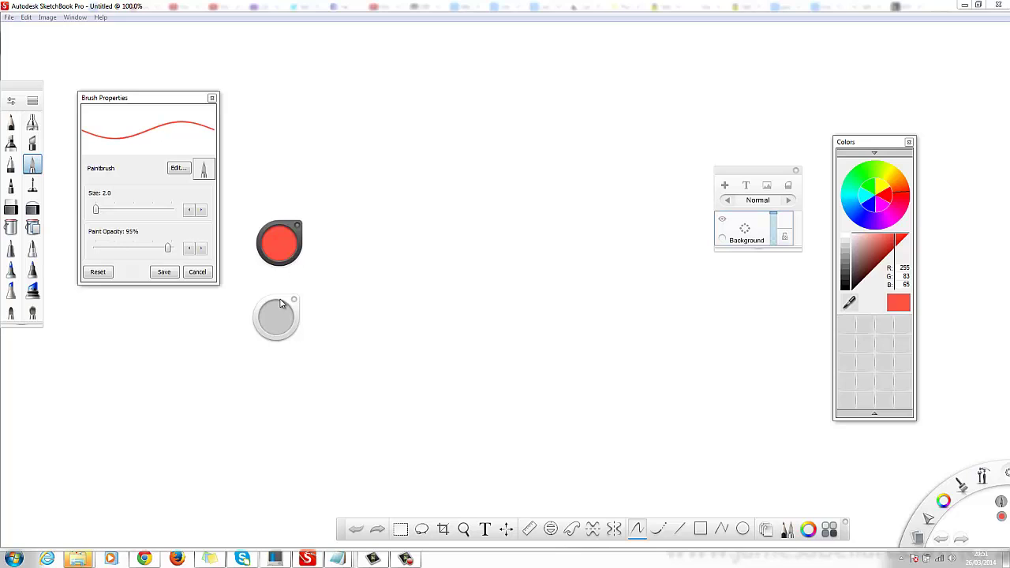
Move the grey brush puck up so it sits directly beneath the colour puck
drag(279, 299, 284, 284)
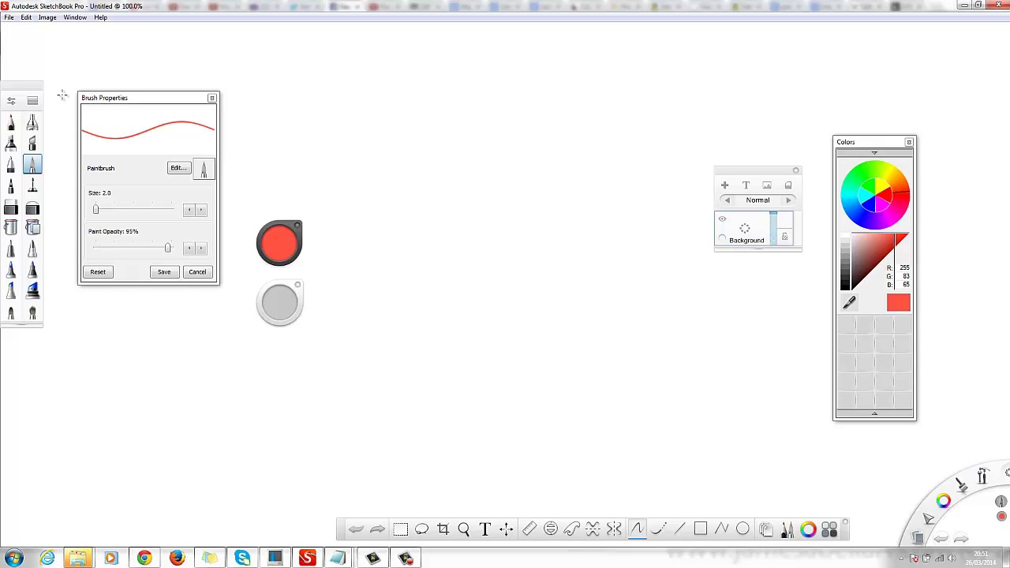
click(47, 17)
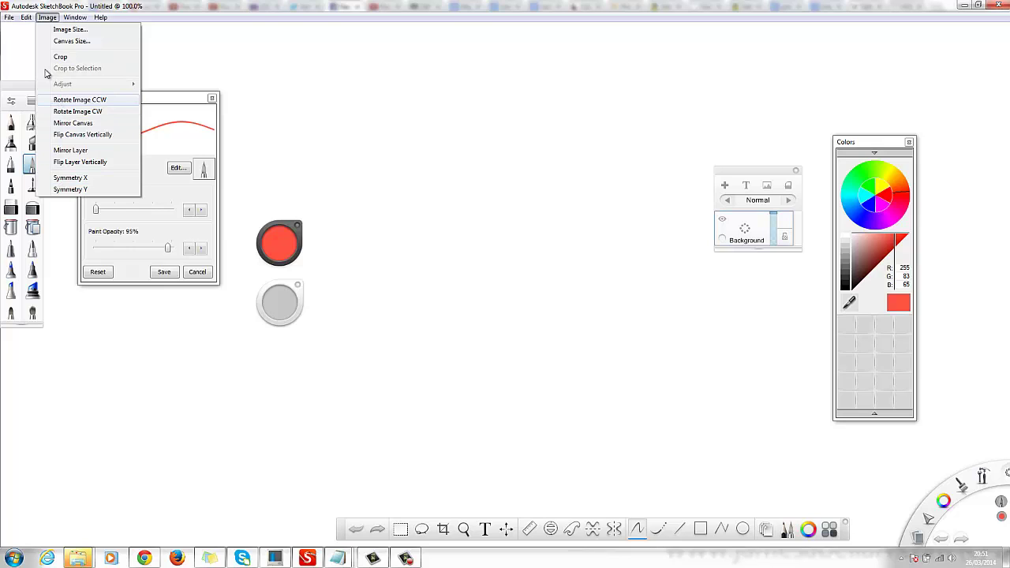
mouse_move(4, 18)
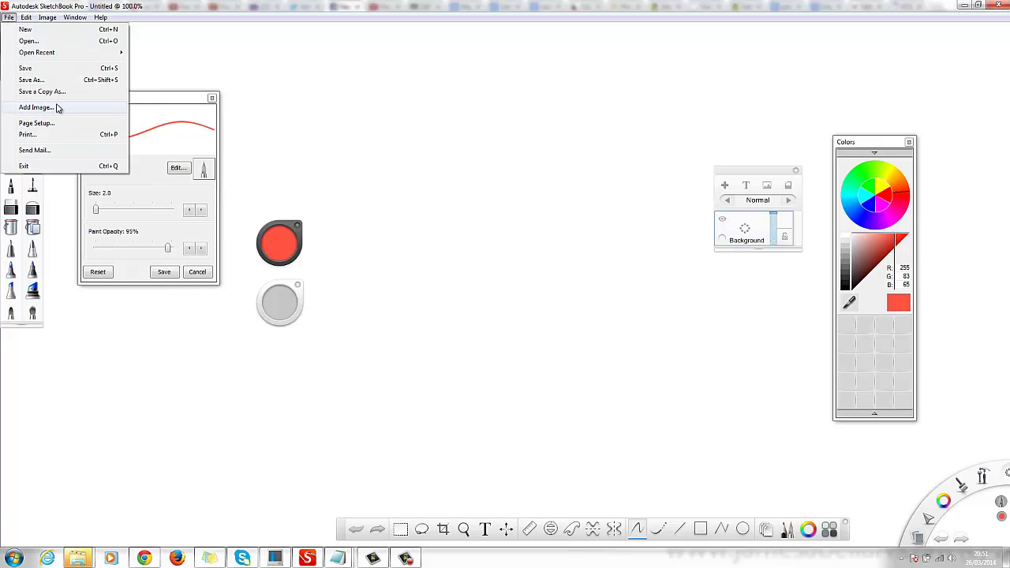
Add a new layer above the Background layer and make it the active layer
click(724, 186)
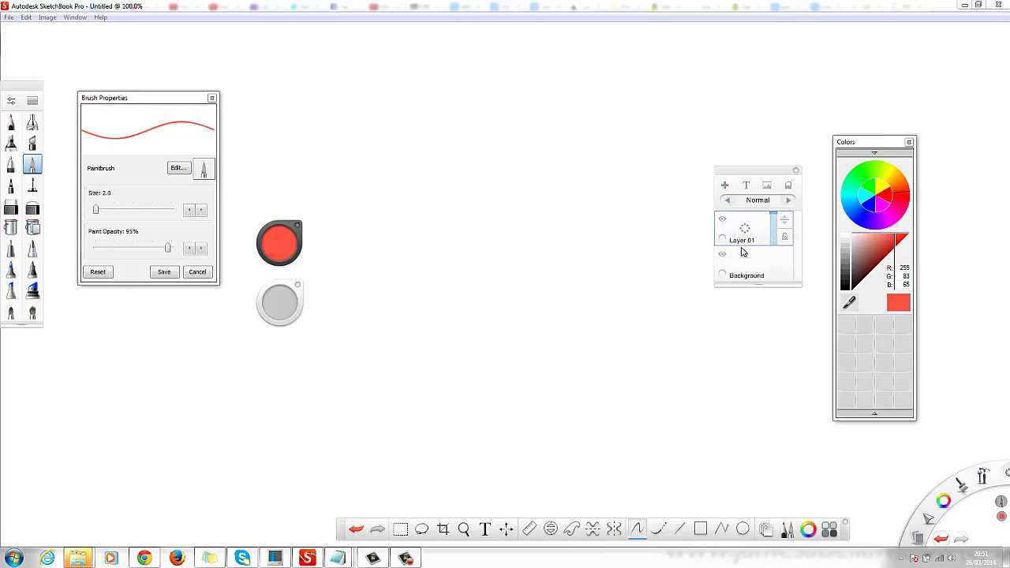
click(745, 275)
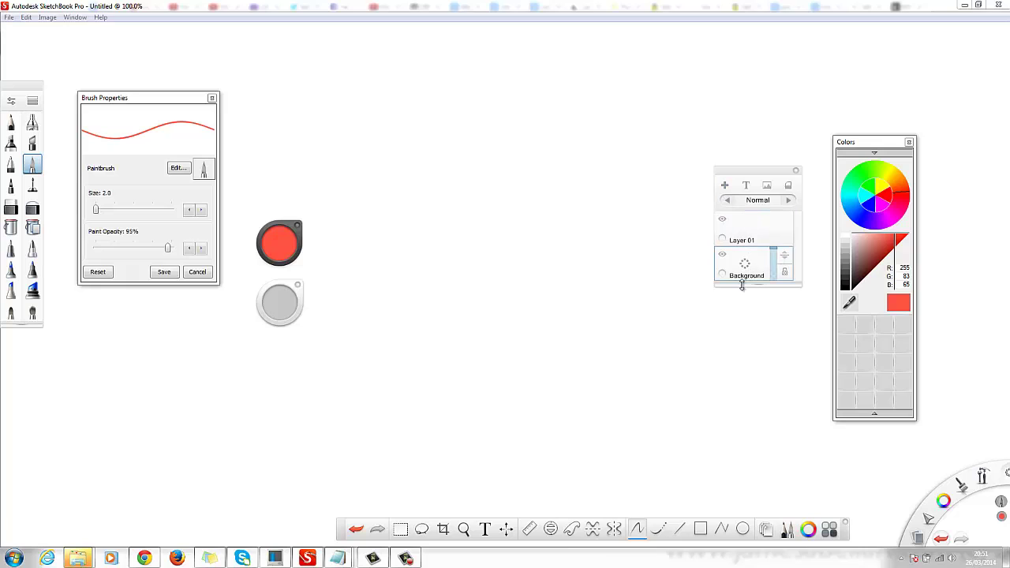
click(753, 236)
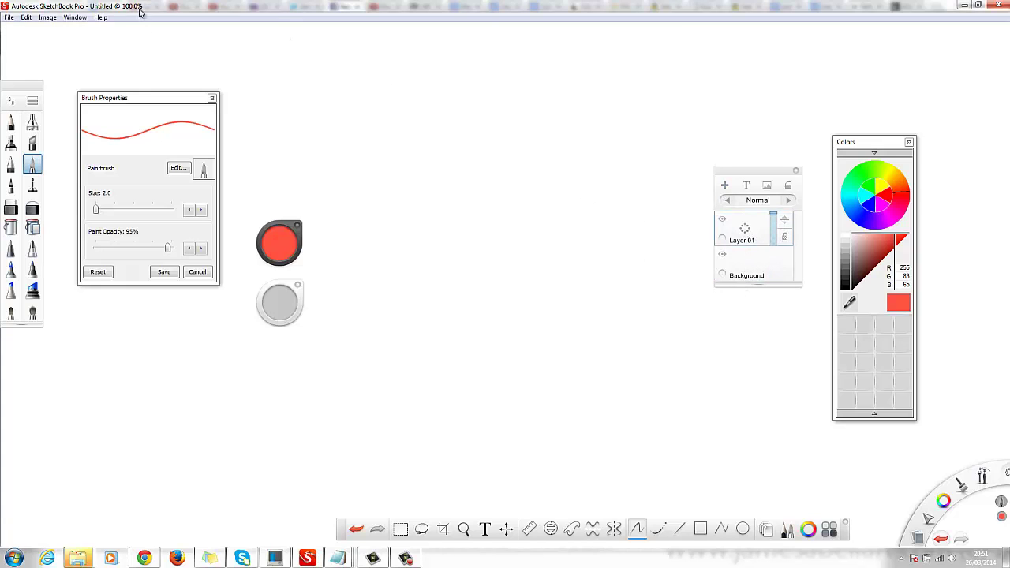
Import the image 01 from the MONTREALMARCH folder onto the new layer
click(8, 15)
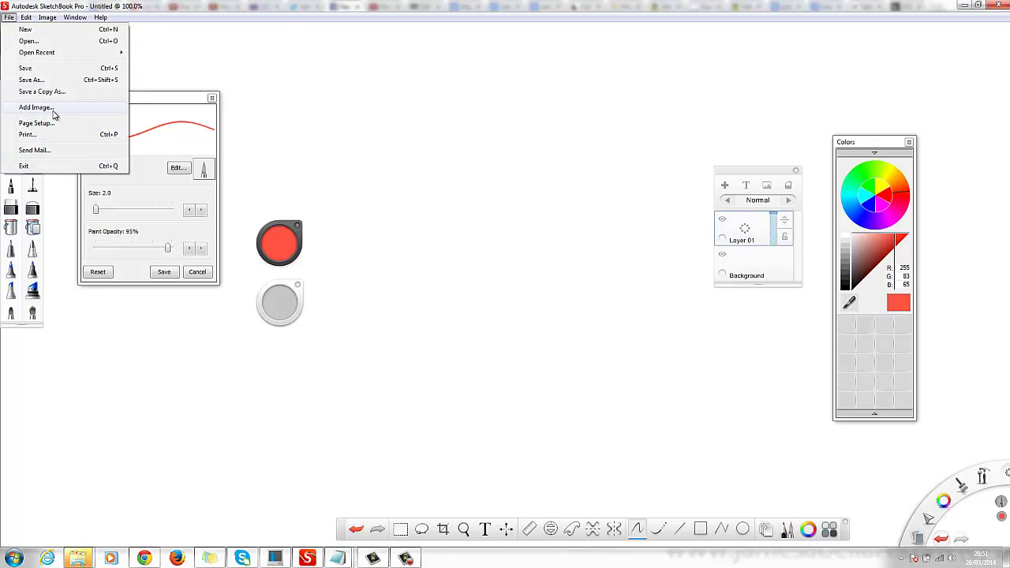
click(26, 107)
click(169, 118)
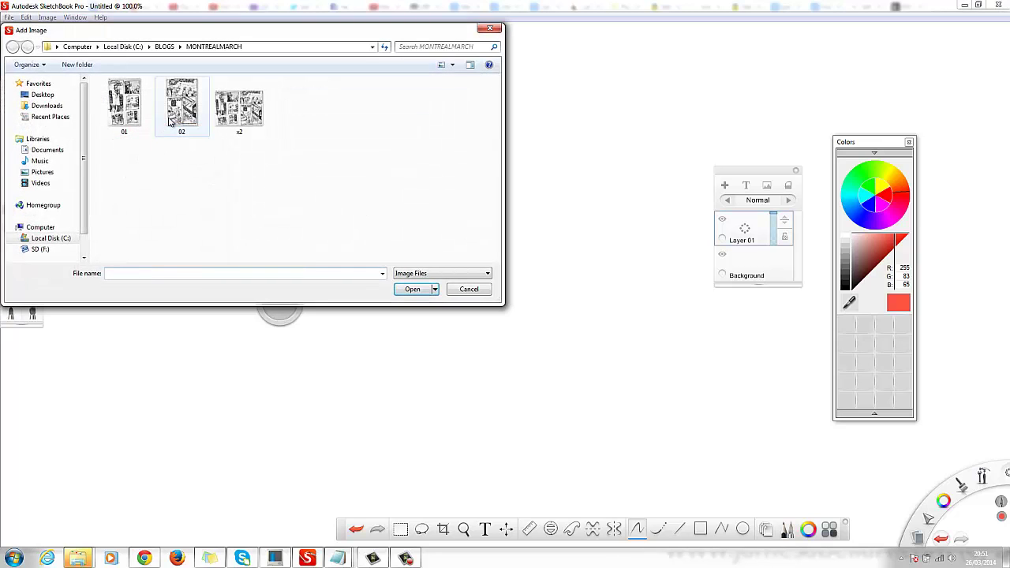
double_click(121, 111)
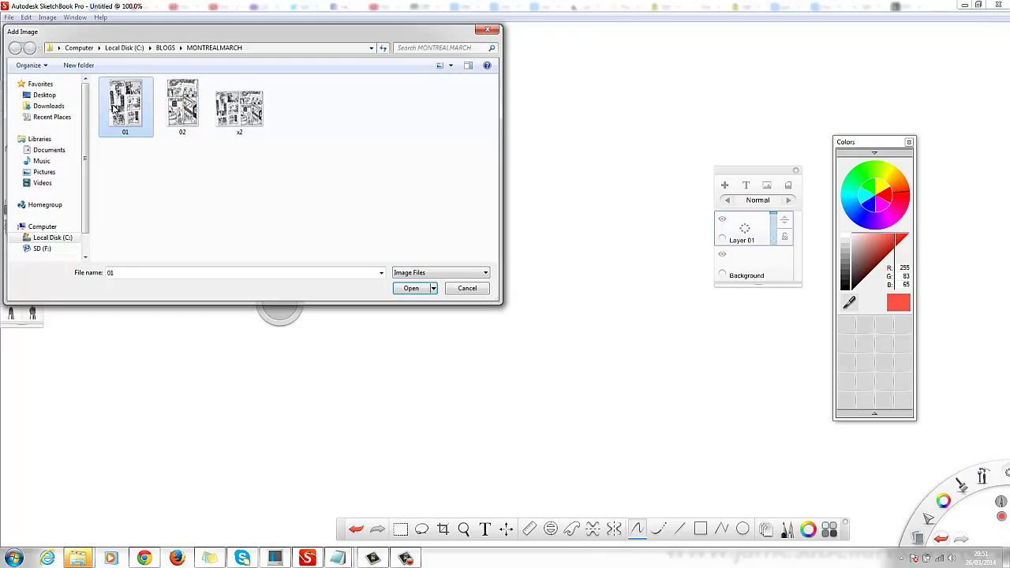
Reposition the imported sketch page lower on the canvas so its upper panels lie fully within it
scroll(374, 252, down, 8)
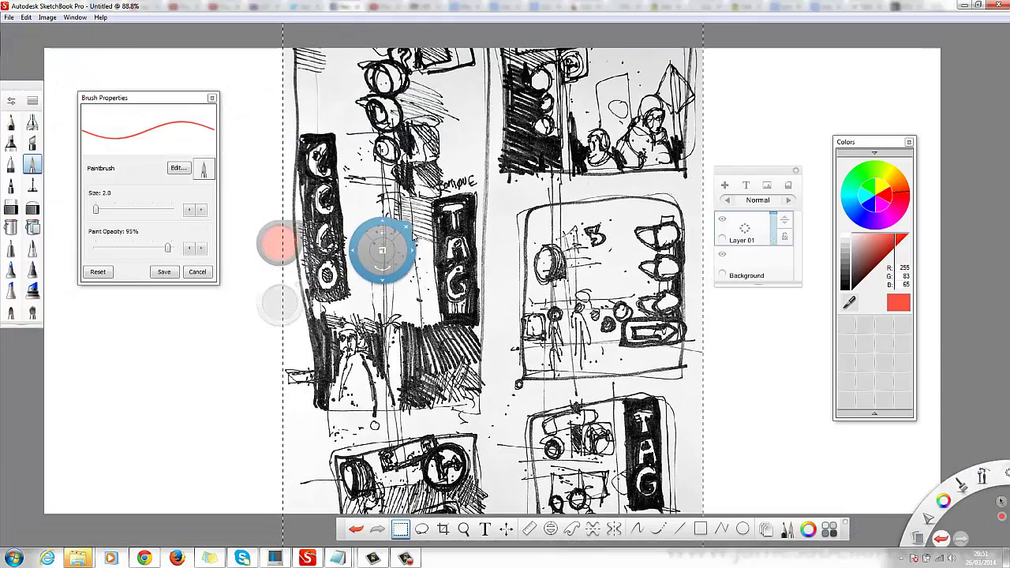
scroll(391, 250, down, 1)
mouse_move(482, 235)
mouse_down()
mouse_move(478, 324)
mouse_move(464, 337)
mouse_up()
scroll(543, 294, up, 5)
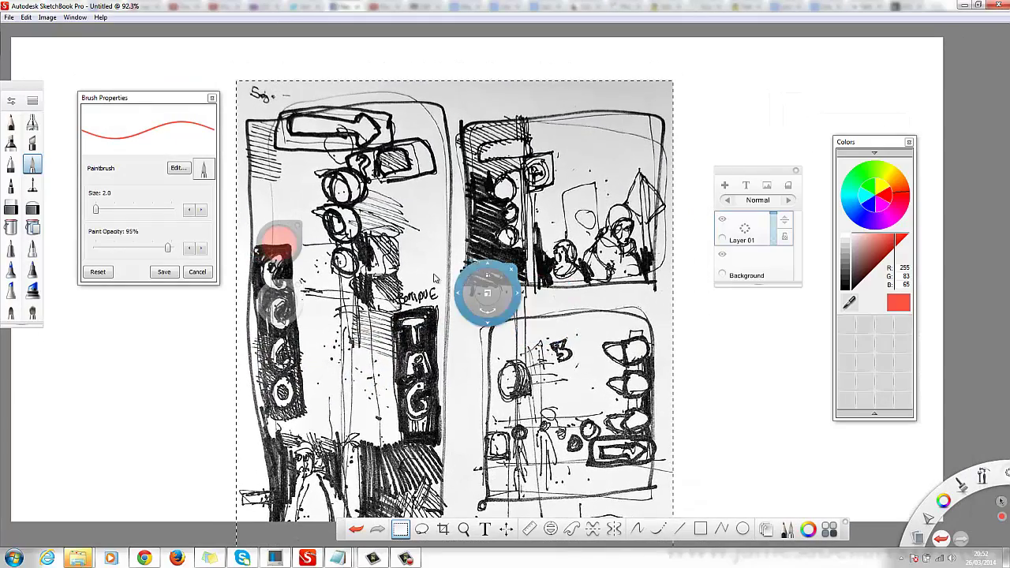
scroll(432, 276, up, 1)
mouse_move(433, 274)
mouse_down()
mouse_move(345, 215)
mouse_move(554, 230)
mouse_move(509, 207)
mouse_move(527, 208)
mouse_up()
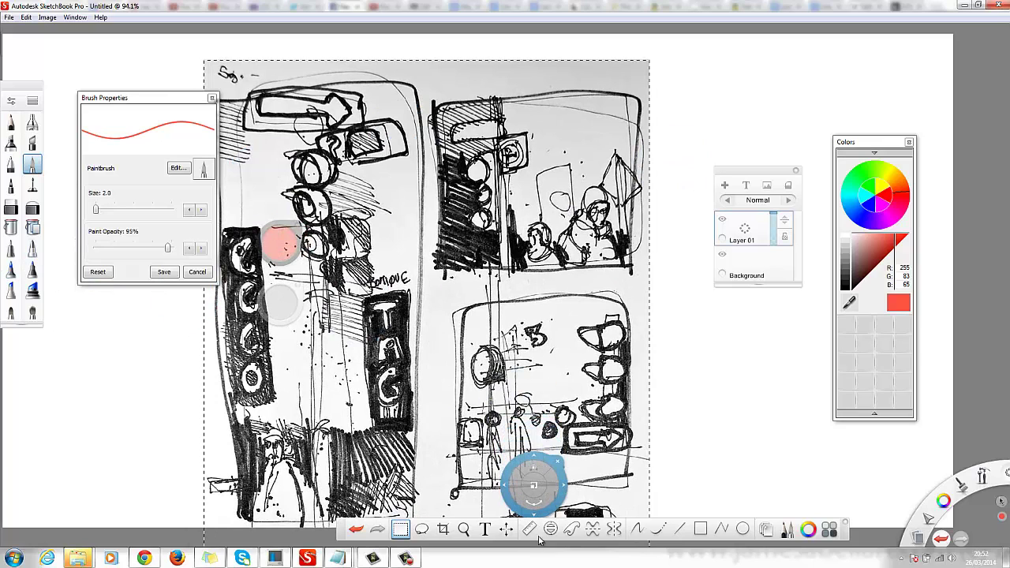
Crop the canvas to the two upper panels in the right-hand column of the sketch page
click(443, 528)
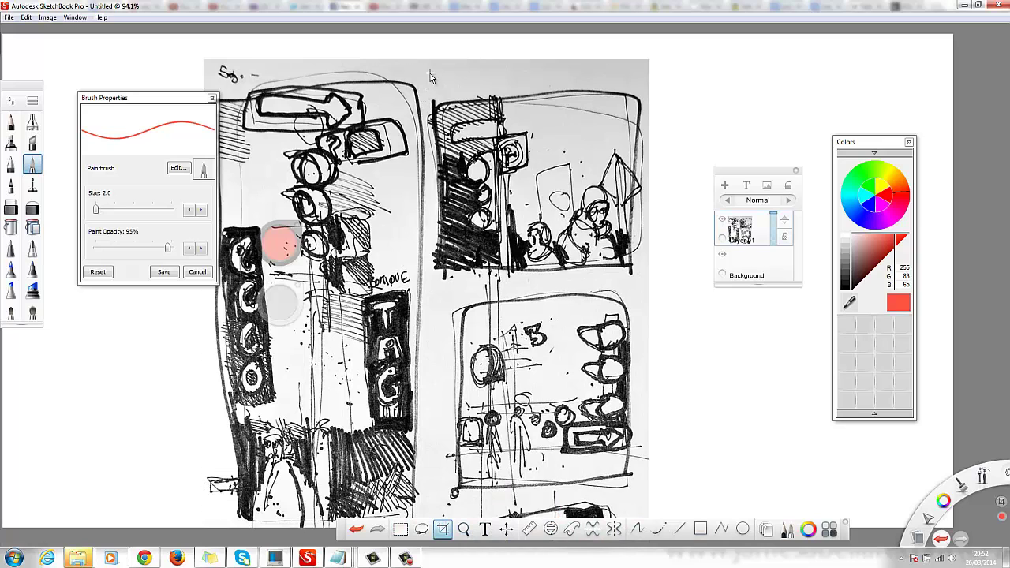
mouse_move(430, 73)
mouse_down()
mouse_move(539, 172)
mouse_move(626, 180)
mouse_move(645, 509)
mouse_up()
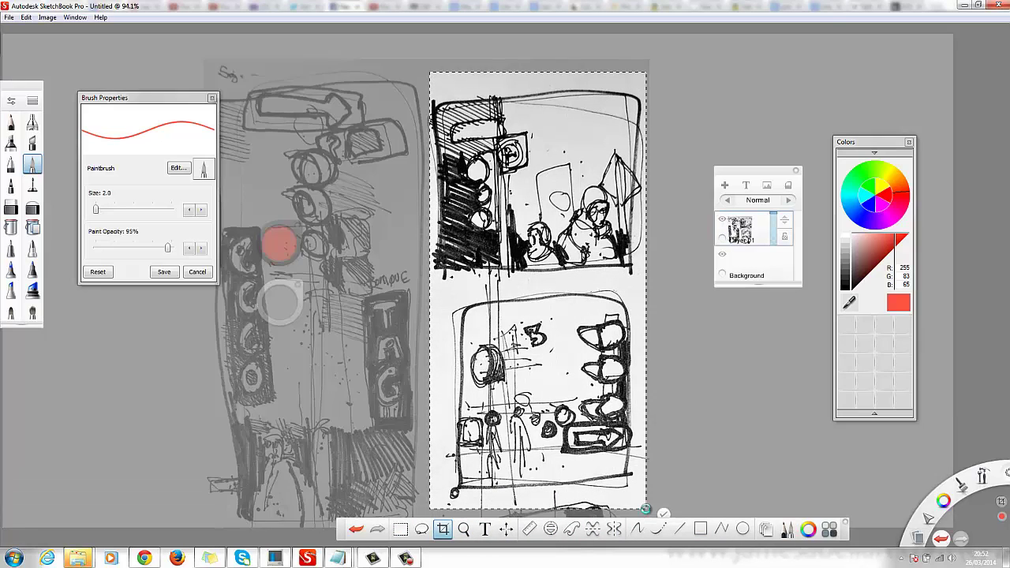
click(663, 513)
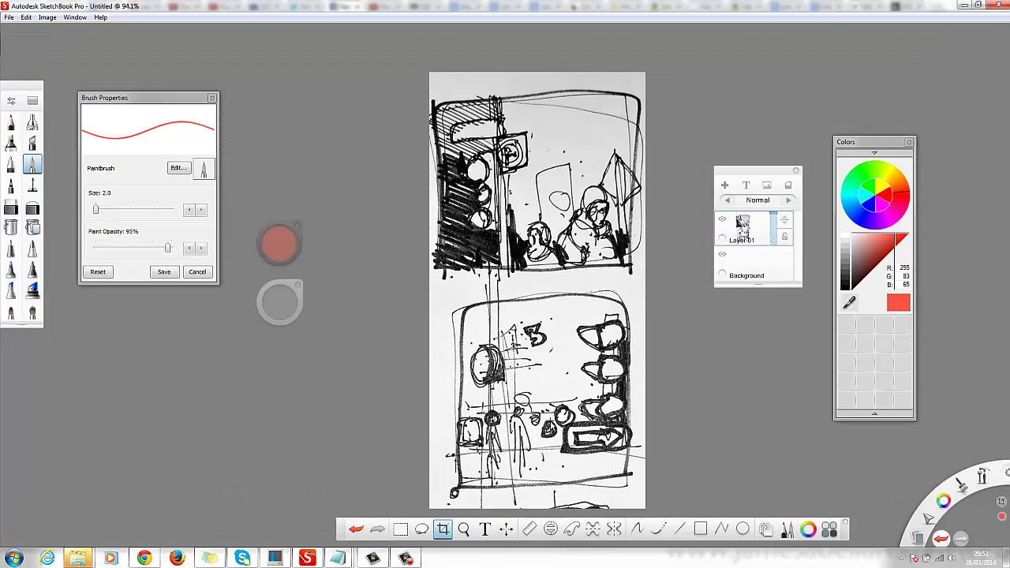
Set the blend mode of the sketch layer, Layer 01, to Multiply
click(761, 270)
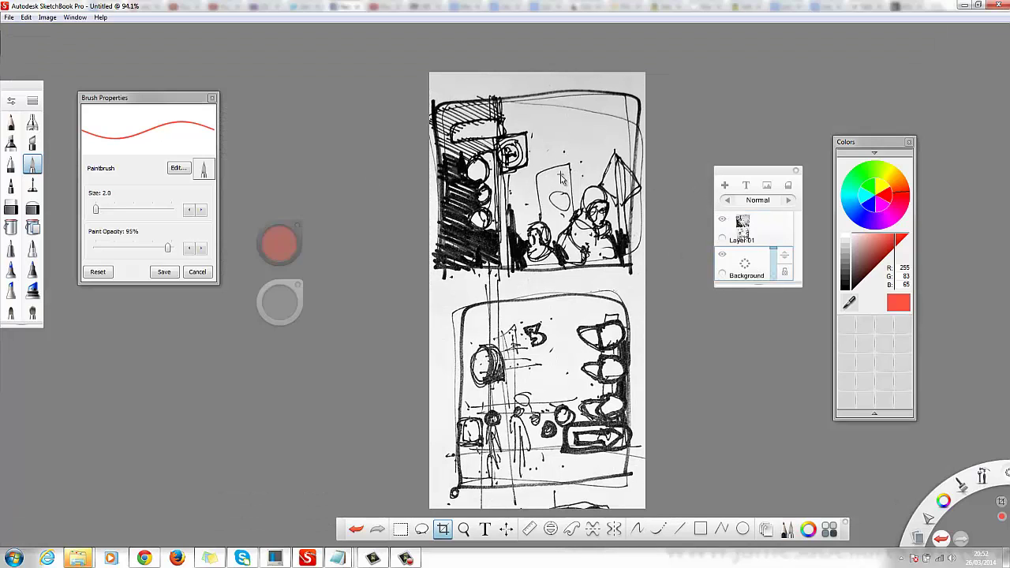
click(752, 236)
click(790, 201)
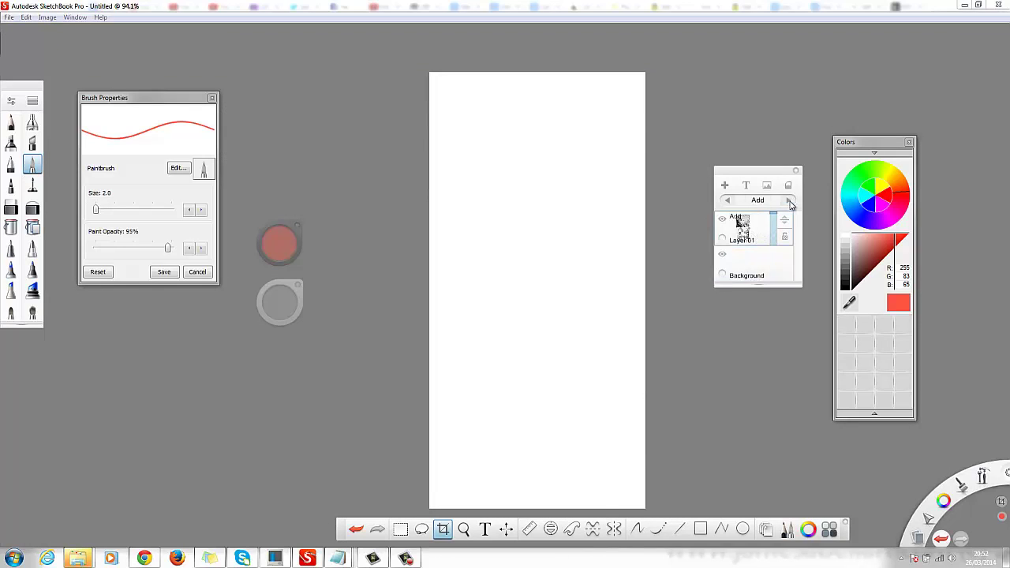
click(759, 269)
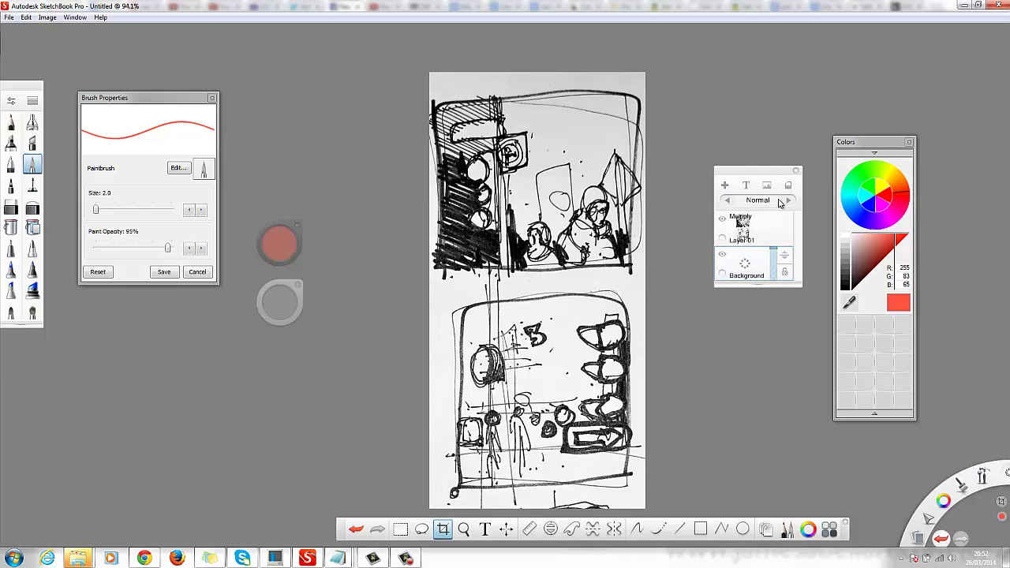
click(750, 231)
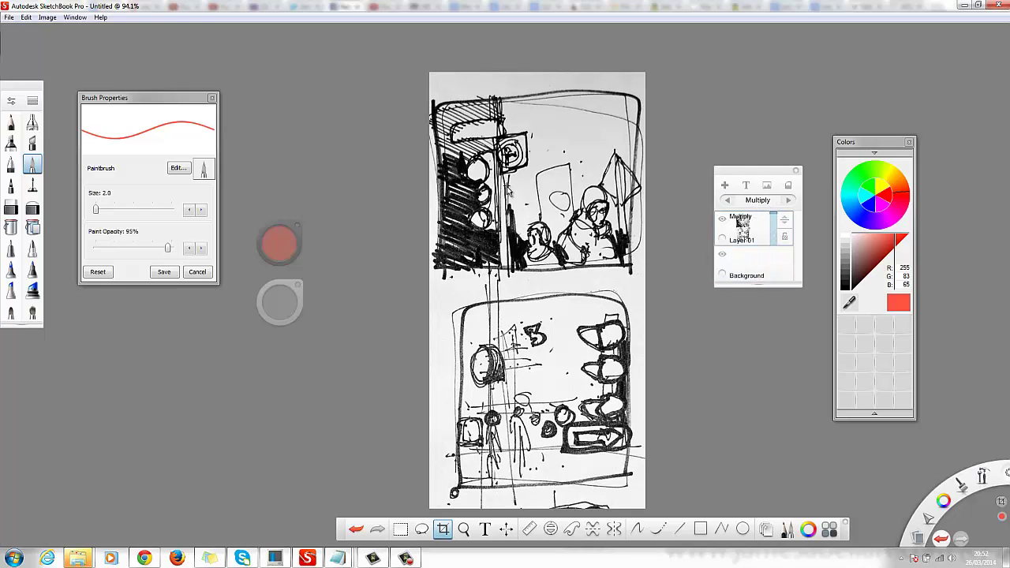
On the Background layer, set up the Paintbrush with a bright blue (RGB 84, 90, 253) and a size of 24.8
click(742, 261)
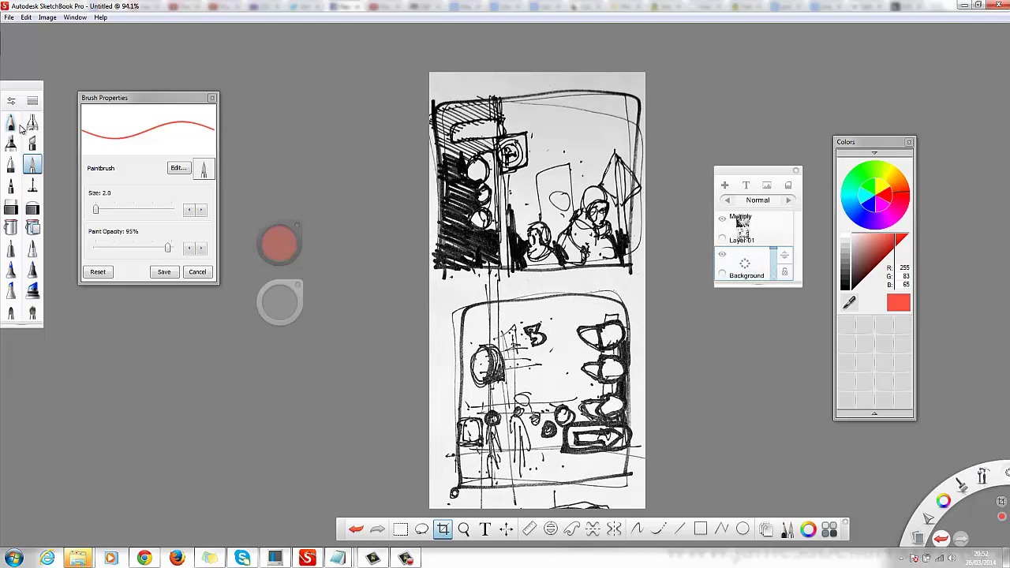
click(32, 167)
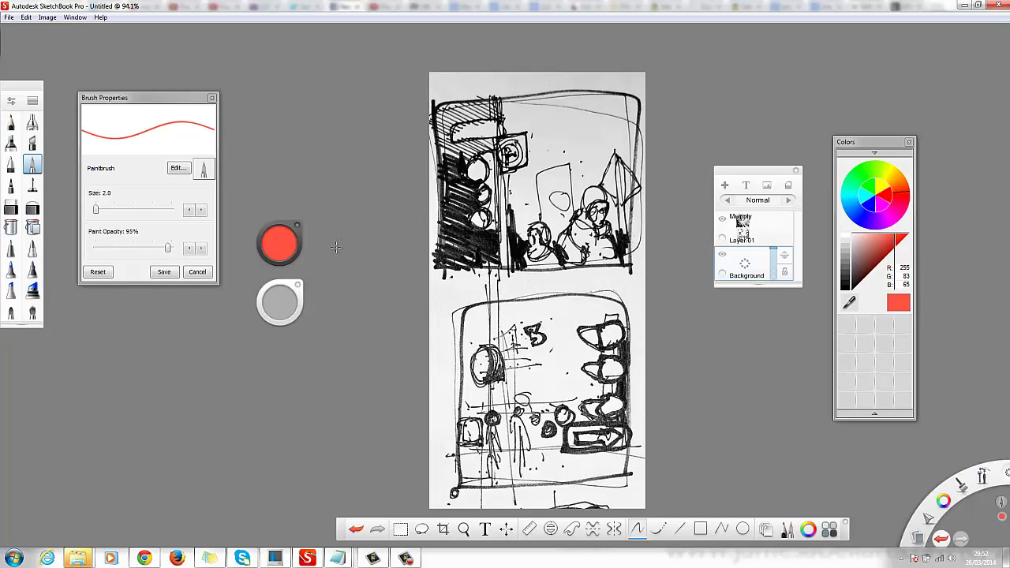
click(276, 240)
click(287, 267)
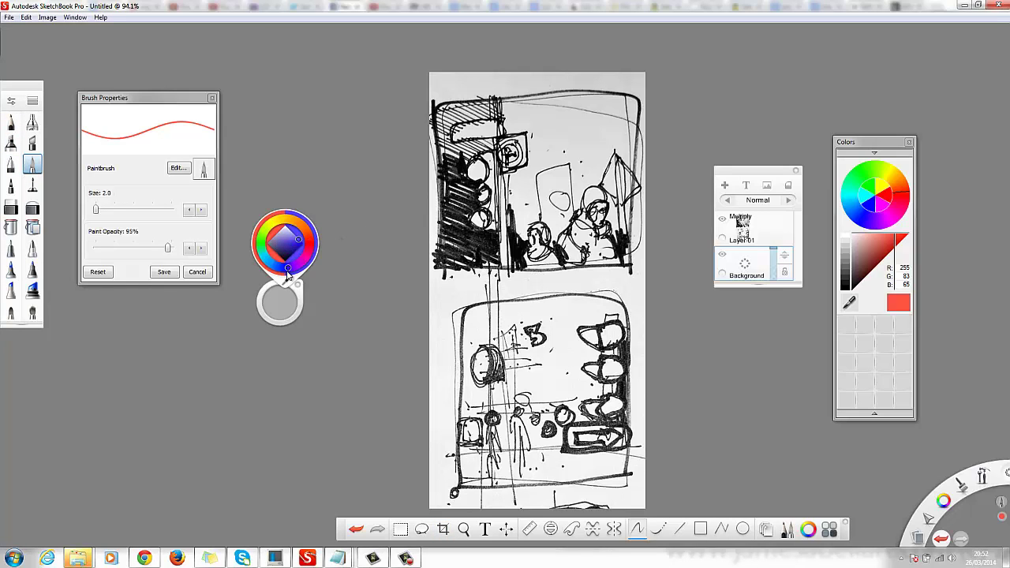
drag(288, 273, 300, 249)
click(298, 241)
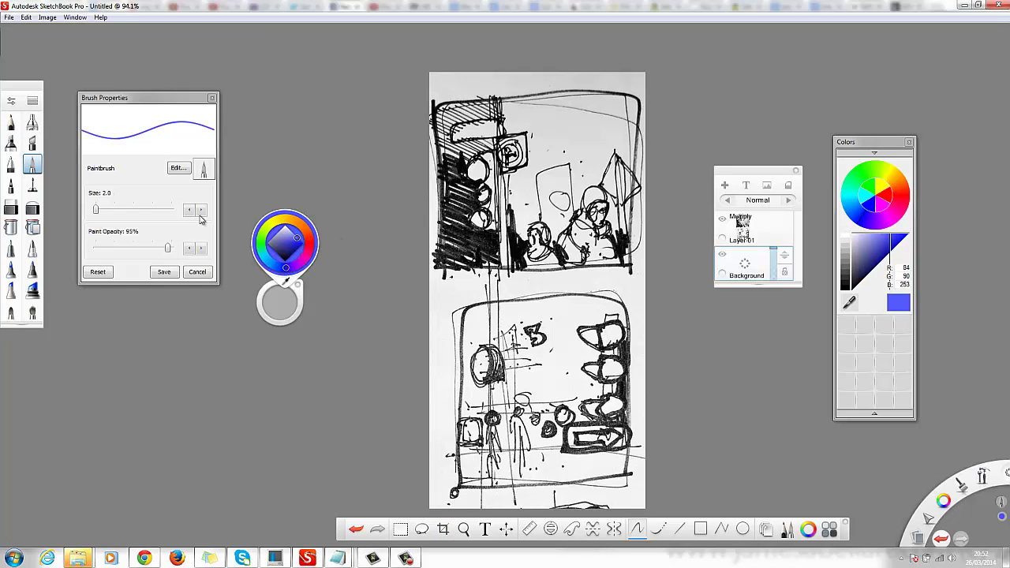
drag(97, 209, 102, 210)
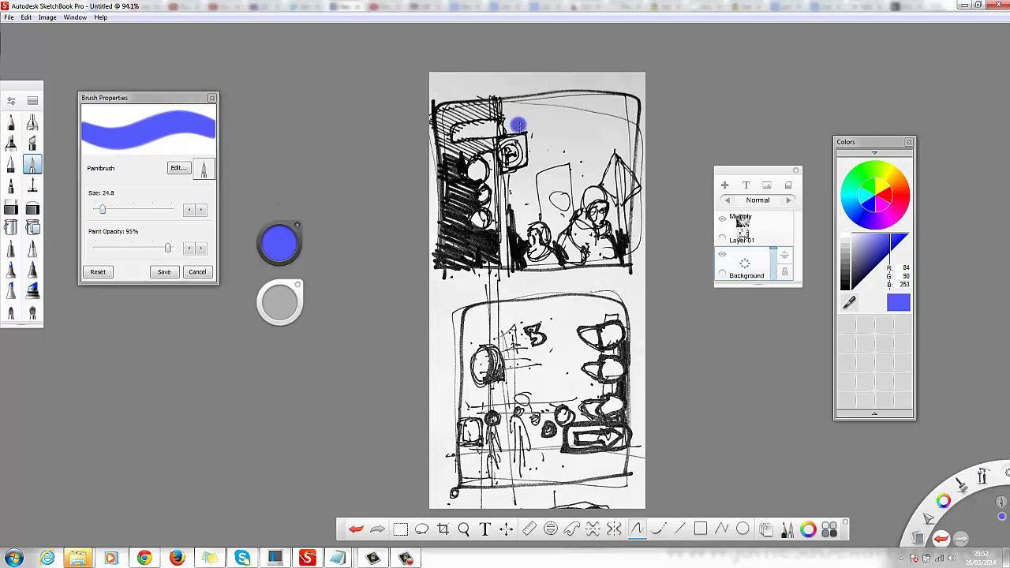
Mute the paint colour to a slightly darker blue, RGB 82, 87, 225
click(278, 240)
drag(292, 240, 294, 241)
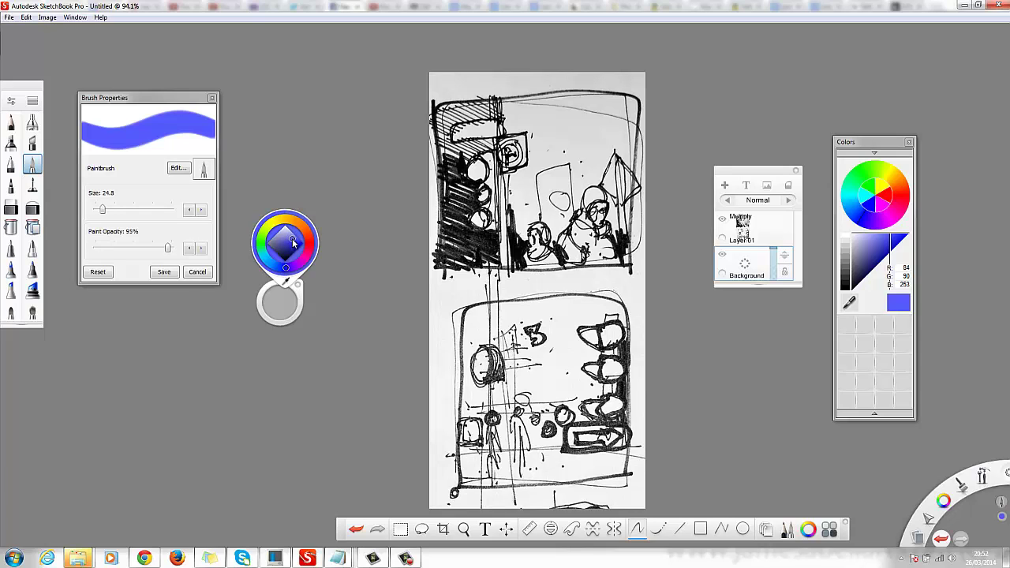
click(292, 243)
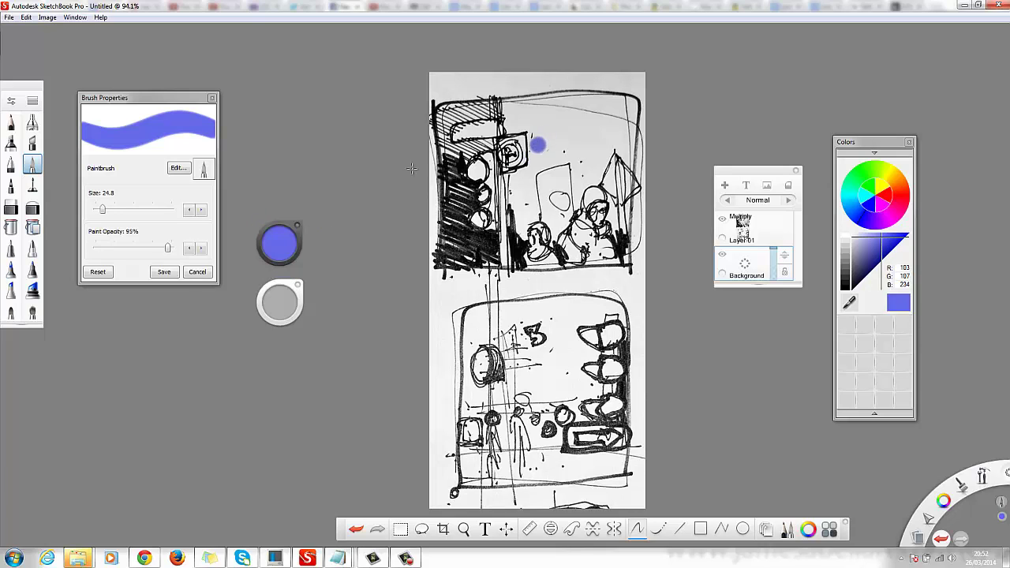
click(283, 250)
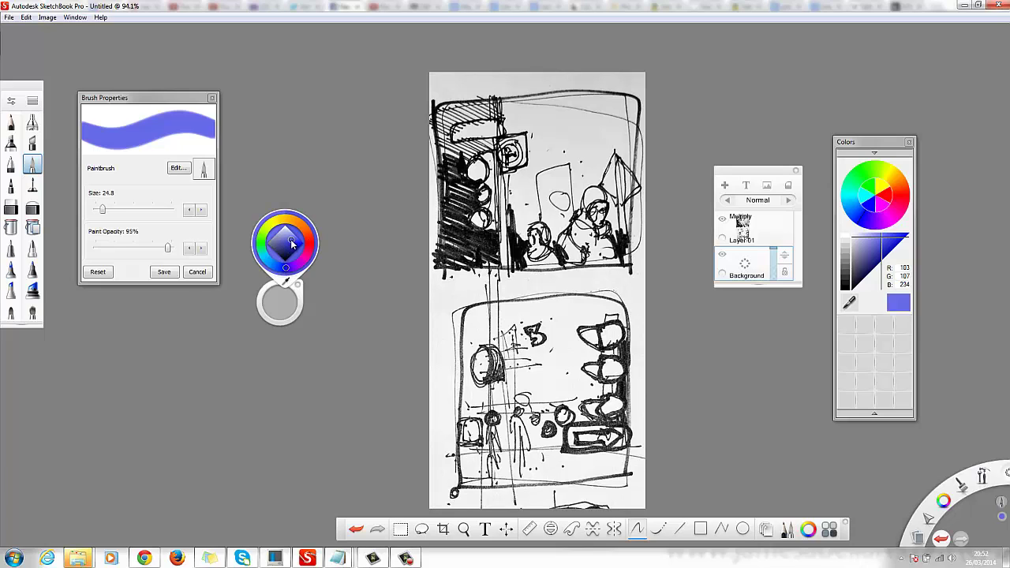
click(291, 245)
Paint the upper panel's background blue around the figures and over the dark hatched area beside the signs
mouse_move(566, 133)
mouse_down()
mouse_move(522, 116)
mouse_move(505, 122)
mouse_move(609, 107)
mouse_move(621, 136)
mouse_move(614, 197)
mouse_move(588, 164)
mouse_move(568, 181)
mouse_move(594, 130)
mouse_move(557, 174)
mouse_move(533, 138)
mouse_move(516, 241)
mouse_move(548, 204)
mouse_move(565, 228)
mouse_move(538, 197)
mouse_up()
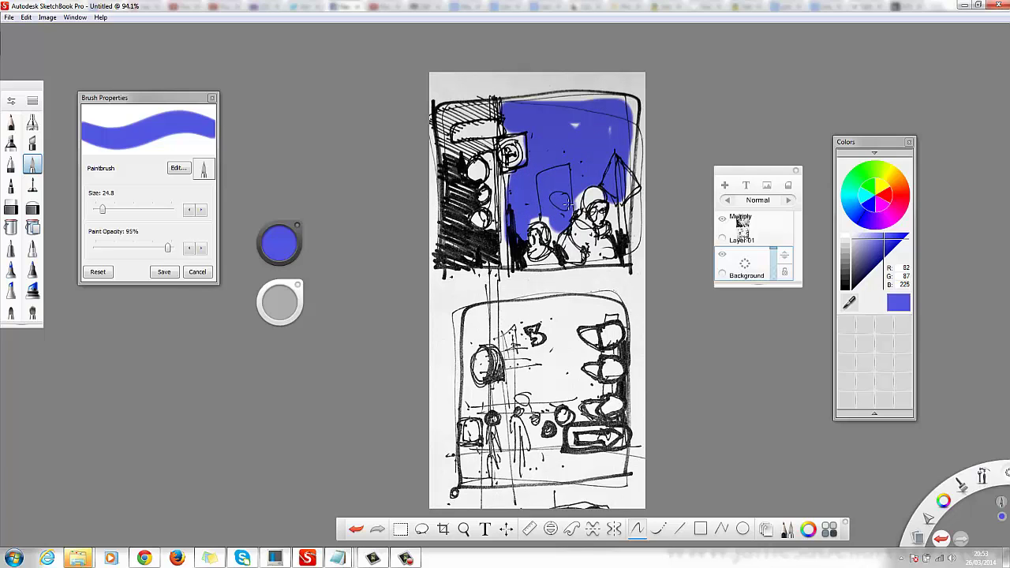
mouse_move(607, 170)
mouse_down()
mouse_move(626, 197)
mouse_move(629, 236)
mouse_move(618, 229)
mouse_move(609, 149)
mouse_up()
mouse_move(537, 103)
mouse_down()
mouse_move(625, 101)
mouse_move(617, 187)
mouse_move(616, 170)
mouse_move(622, 160)
mouse_move(635, 202)
mouse_up()
mouse_move(524, 103)
mouse_down()
mouse_move(441, 122)
mouse_move(438, 153)
mouse_move(464, 162)
mouse_move(463, 231)
mouse_up()
Paint the lower panel's background blue, extending it down between the small standing figures
mouse_move(474, 315)
mouse_down()
mouse_move(622, 308)
mouse_move(572, 333)
mouse_move(535, 308)
mouse_move(535, 333)
mouse_move(503, 313)
mouse_move(513, 345)
mouse_move(488, 321)
mouse_move(471, 344)
mouse_move(526, 358)
mouse_move(521, 388)
mouse_move(476, 397)
mouse_move(571, 346)
mouse_move(590, 354)
mouse_move(560, 361)
mouse_move(564, 381)
mouse_move(590, 388)
mouse_move(556, 393)
mouse_move(535, 414)
mouse_move(548, 364)
mouse_up()
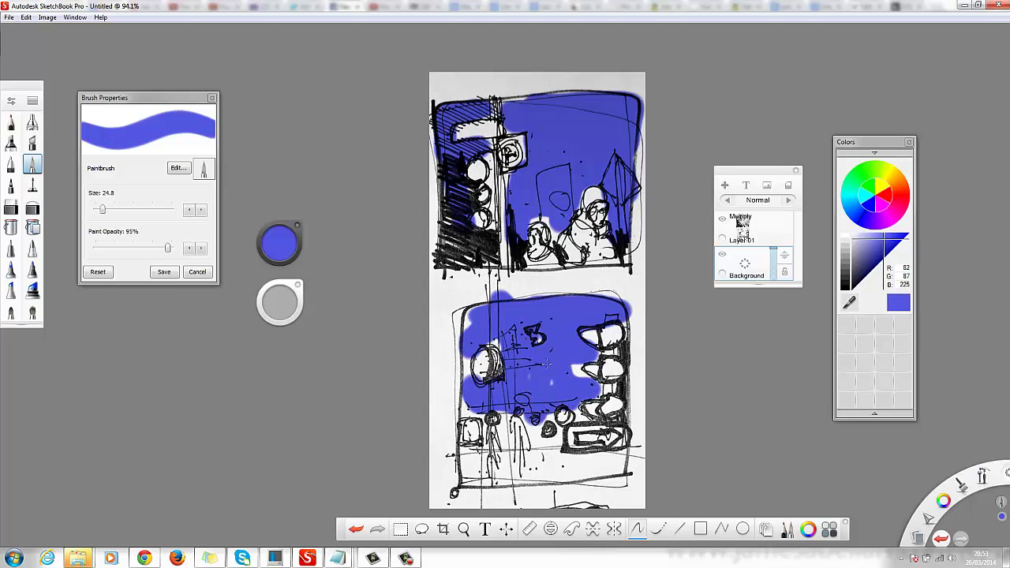
mouse_move(474, 404)
mouse_down()
mouse_move(458, 339)
mouse_move(473, 317)
mouse_up()
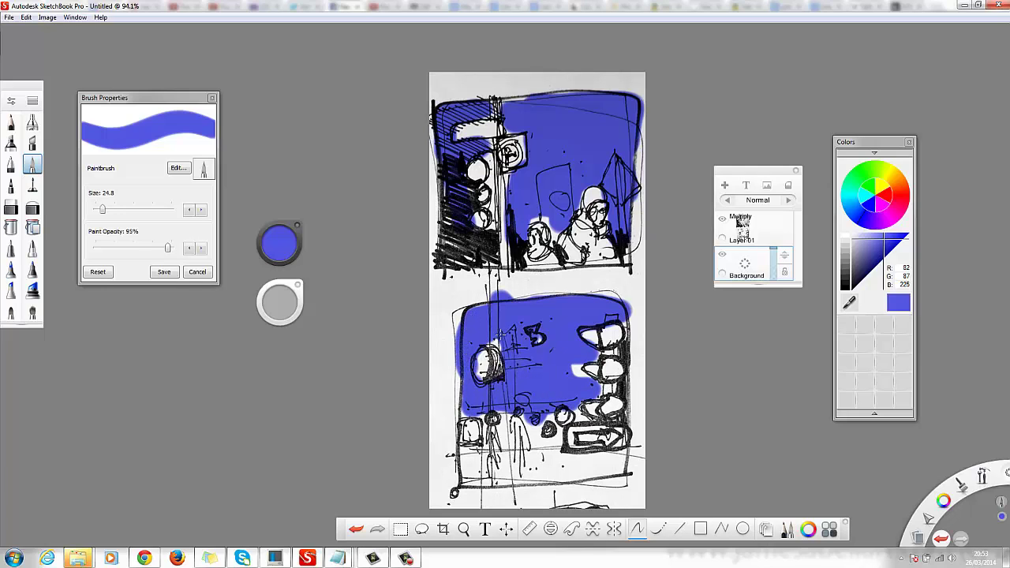
mouse_move(505, 410)
mouse_down()
mouse_move(504, 445)
mouse_move(547, 432)
mouse_move(538, 456)
mouse_up()
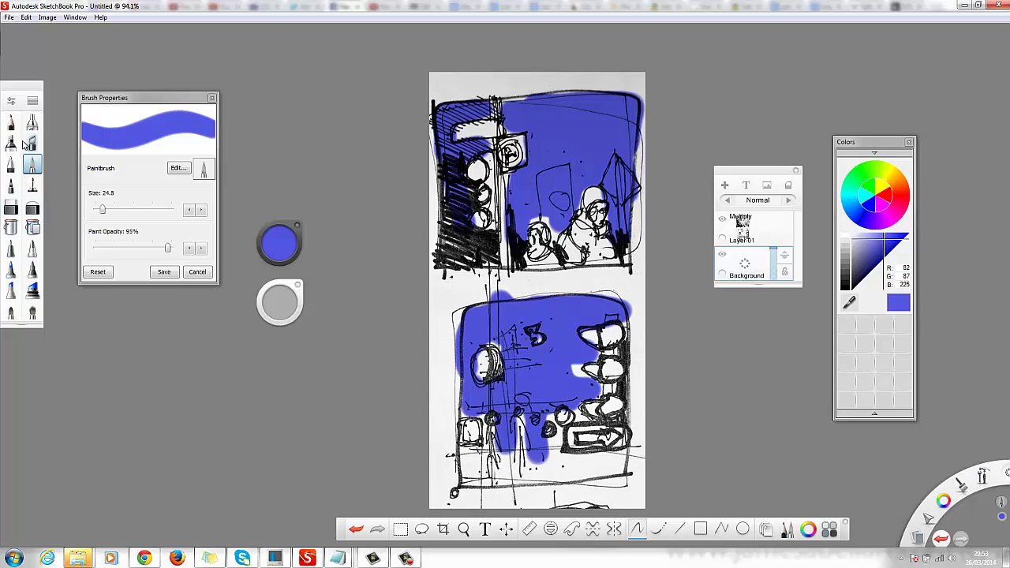
Erase the blue inside the small lettering in the lower panel with the Soft Eraser
click(32, 209)
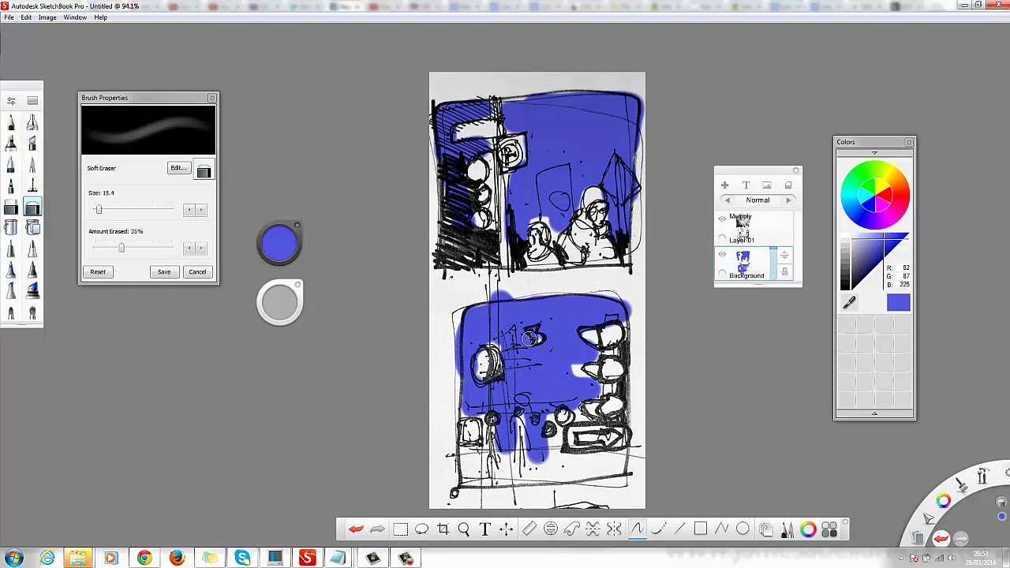
mouse_move(534, 338)
mouse_down()
mouse_move(530, 329)
mouse_move(544, 325)
mouse_up()
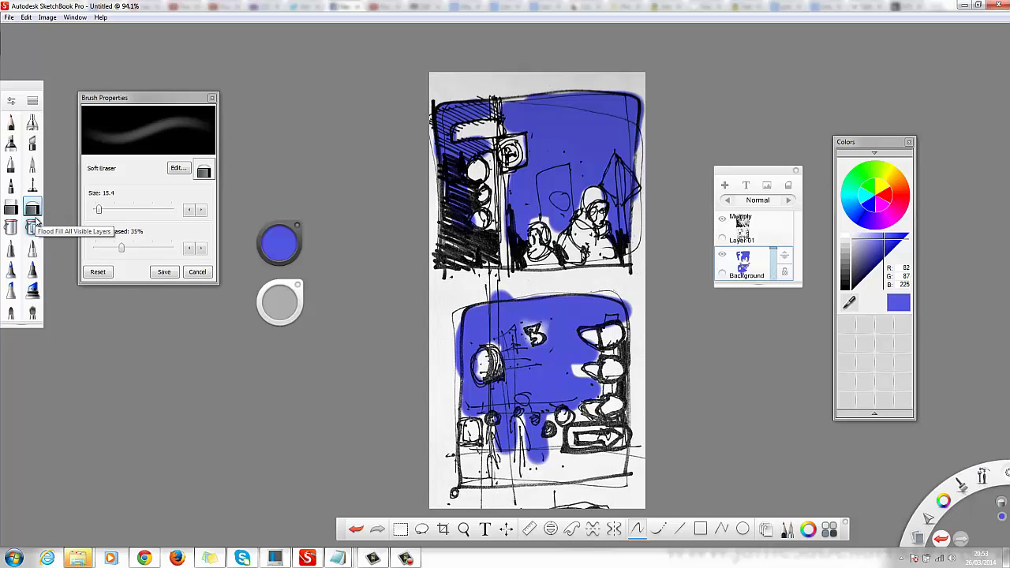
Change the Paintbrush colour to red (RGB 251, 64, 78) and paint the hooded figure in the upper panel
click(269, 253)
click(310, 248)
click(295, 236)
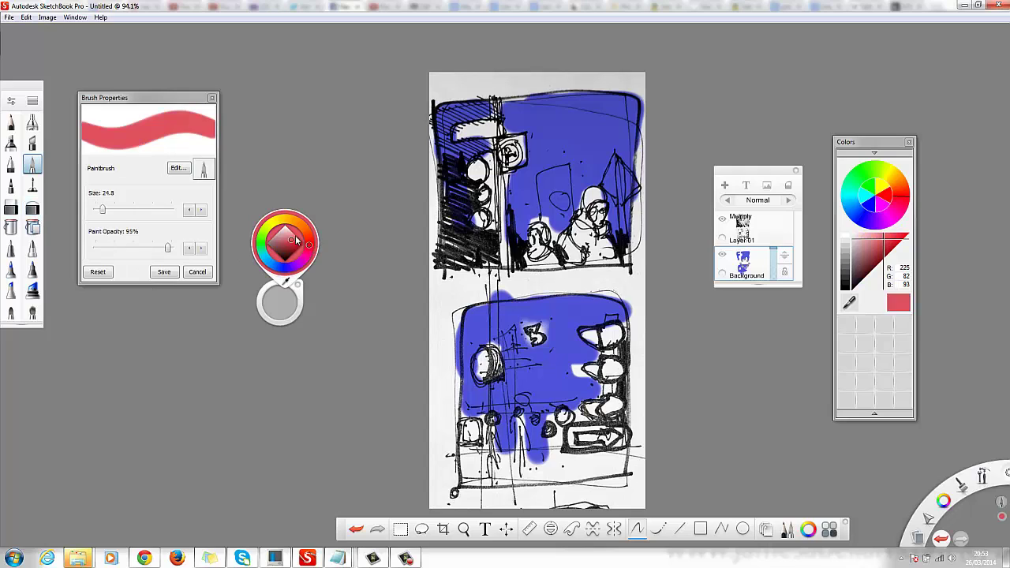
click(297, 239)
mouse_move(589, 247)
mouse_down()
mouse_move(581, 215)
mouse_move(567, 233)
mouse_move(602, 237)
mouse_move(561, 248)
mouse_move(586, 249)
mouse_move(599, 207)
mouse_move(594, 191)
mouse_move(584, 216)
mouse_up()
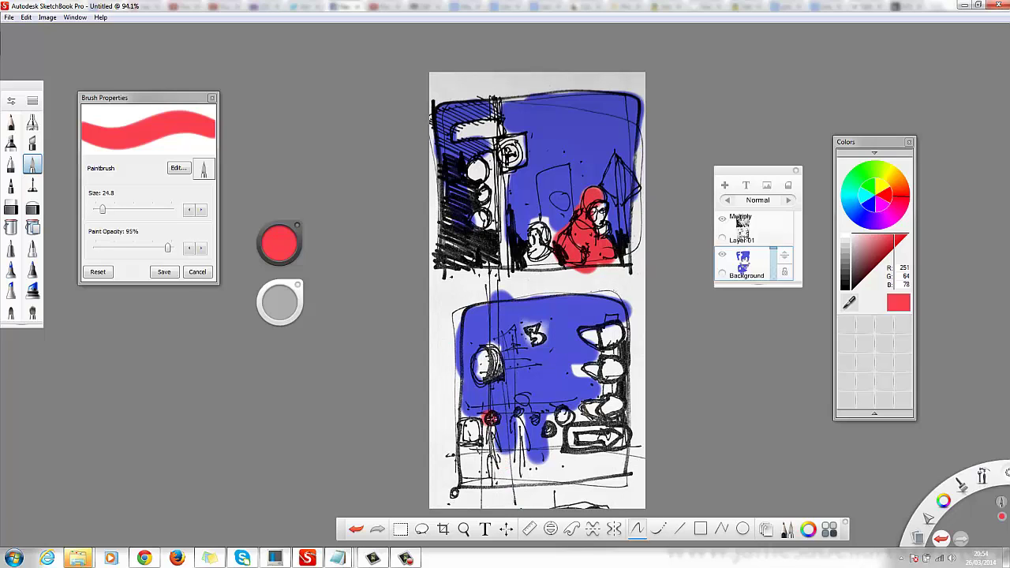
Paint the standing figure near the lower panel's left edge red from head to feet
drag(490, 418, 486, 485)
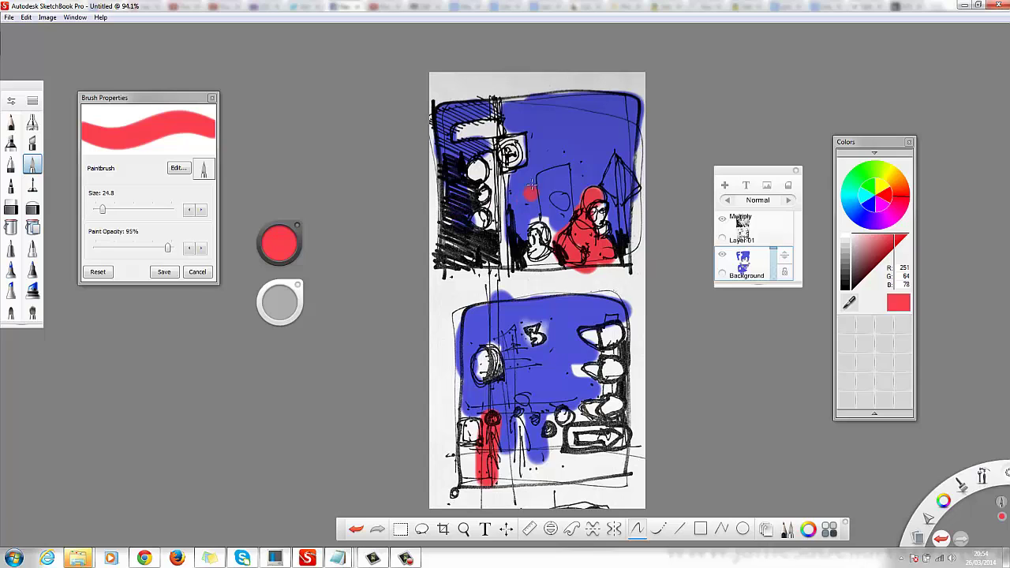
Change the Paintbrush colour to orange (RGB 251, 174, 64) and paint the upper panel's post, street sign and round sign
click(281, 247)
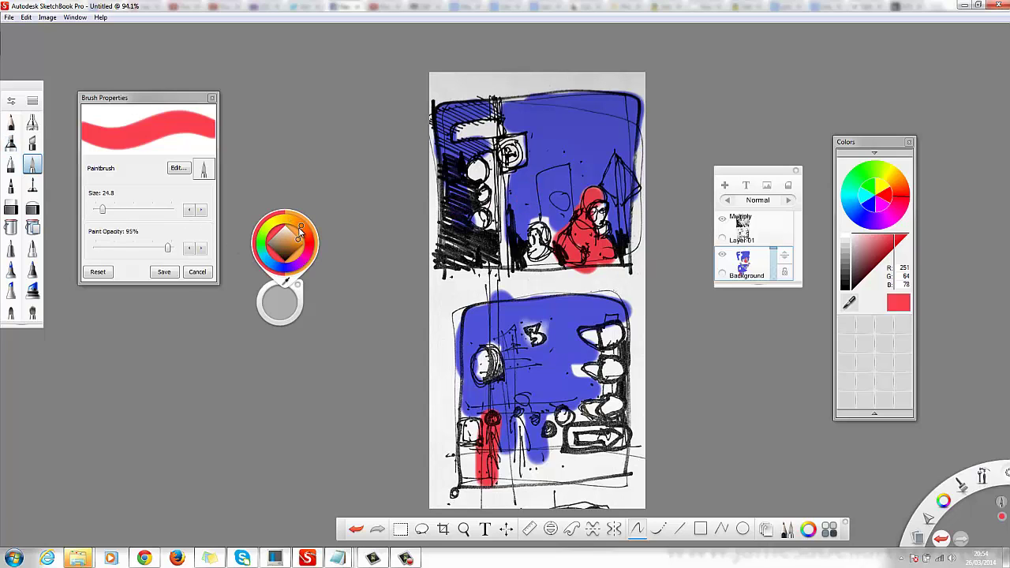
drag(296, 227, 302, 235)
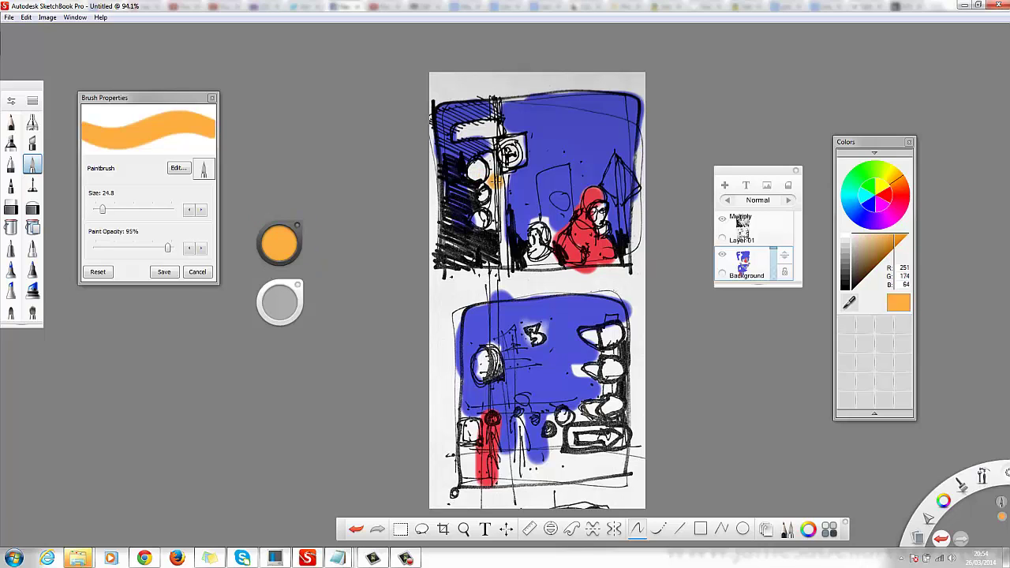
mouse_move(493, 186)
mouse_down()
mouse_move(495, 155)
mouse_move(509, 206)
mouse_move(498, 230)
mouse_up()
click(509, 151)
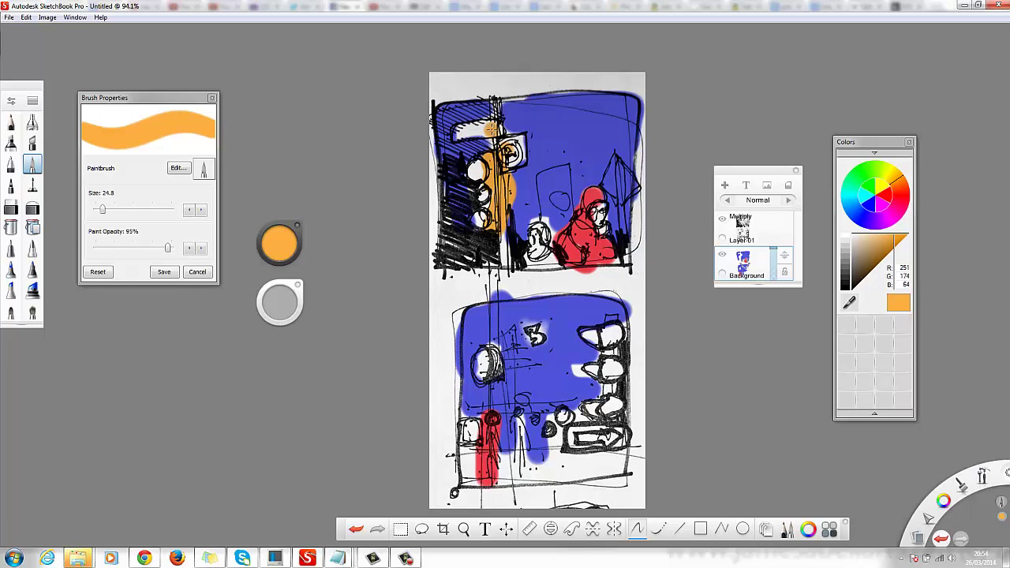
drag(492, 129, 459, 132)
drag(495, 104, 498, 125)
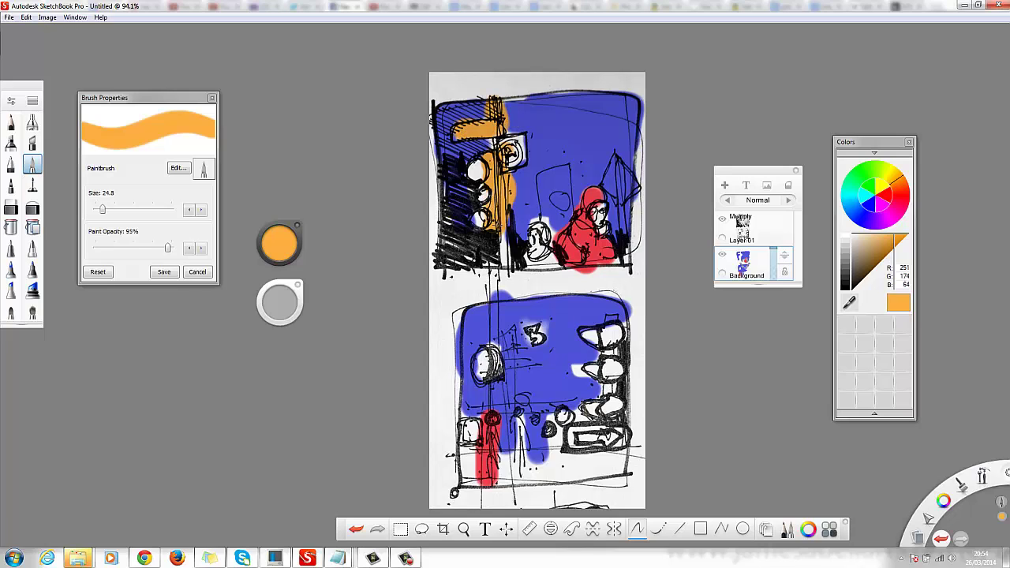
drag(501, 225, 504, 264)
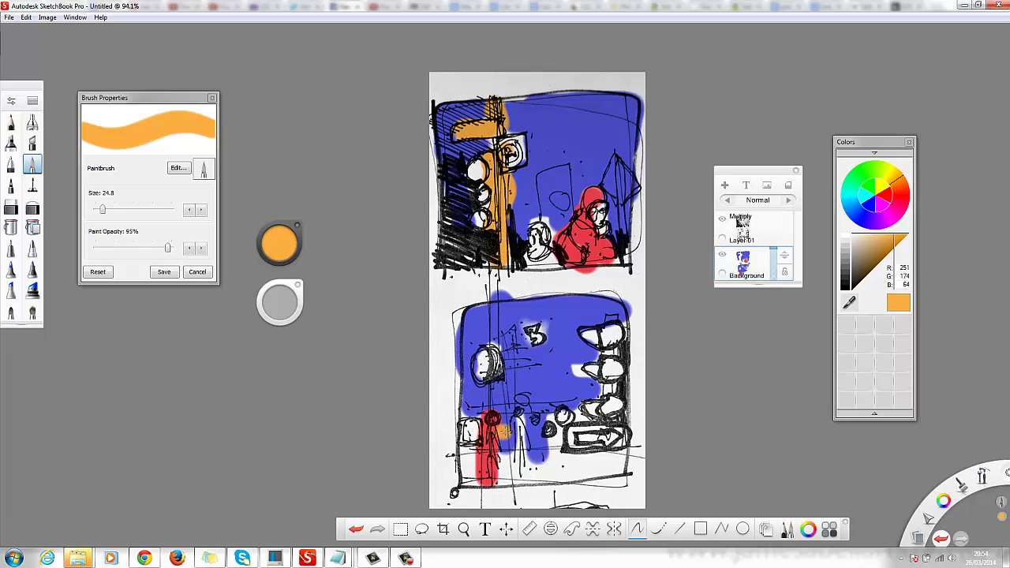
Paint the three stacked traffic lights on the lower panel's right side orange and touch up the upper panel's signs
key(ctrl+z)
mouse_move(611, 331)
mouse_down()
mouse_move(585, 338)
mouse_move(612, 368)
mouse_move(590, 372)
mouse_move(612, 404)
mouse_move(598, 415)
mouse_up()
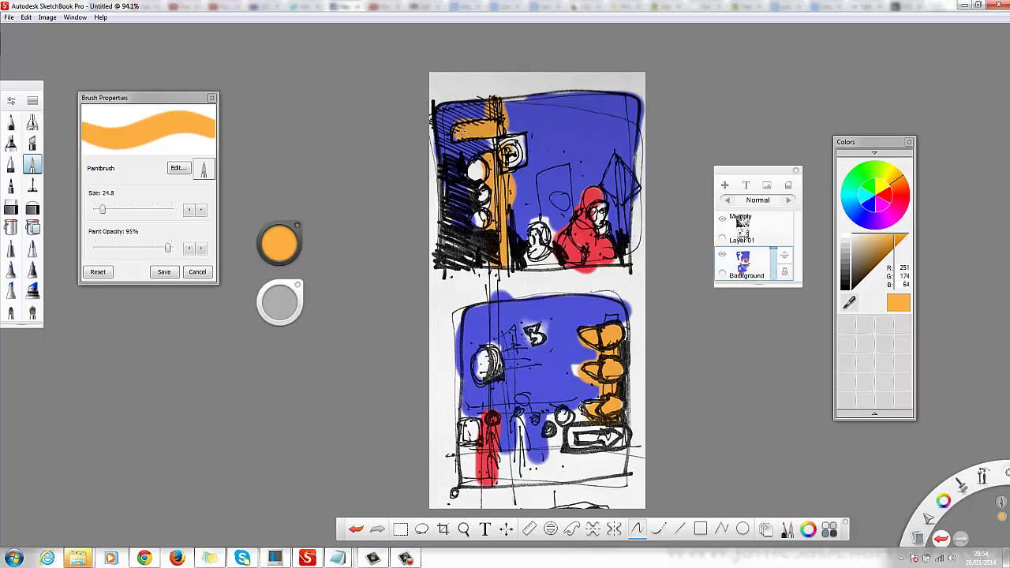
mouse_move(460, 134)
mouse_down()
mouse_move(483, 111)
mouse_move(505, 156)
mouse_up()
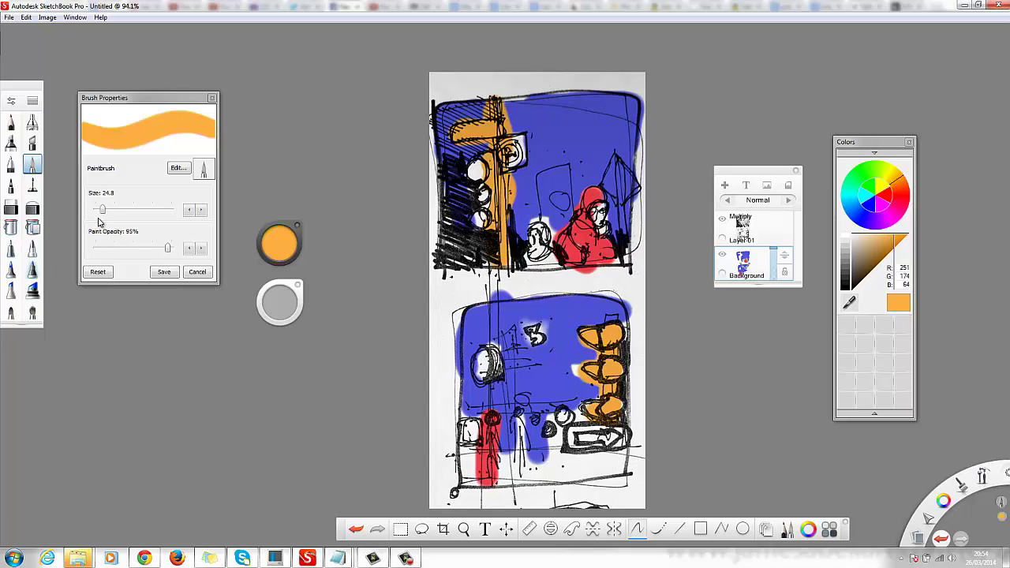
Change the Paintbrush colour to deep red (RGB 223, 42, 2) and paint the lowest round light in the upper panel
click(275, 240)
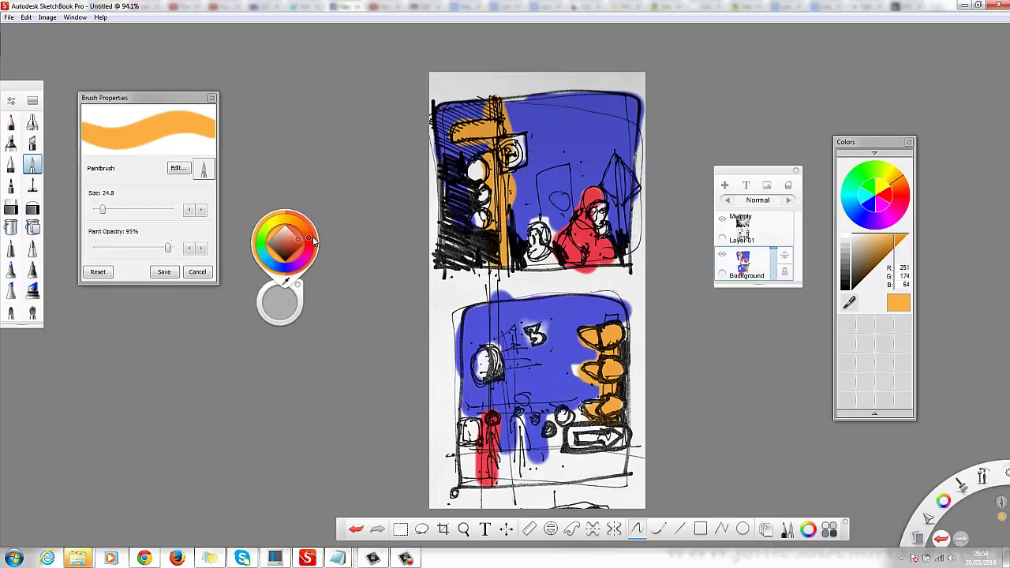
click(312, 241)
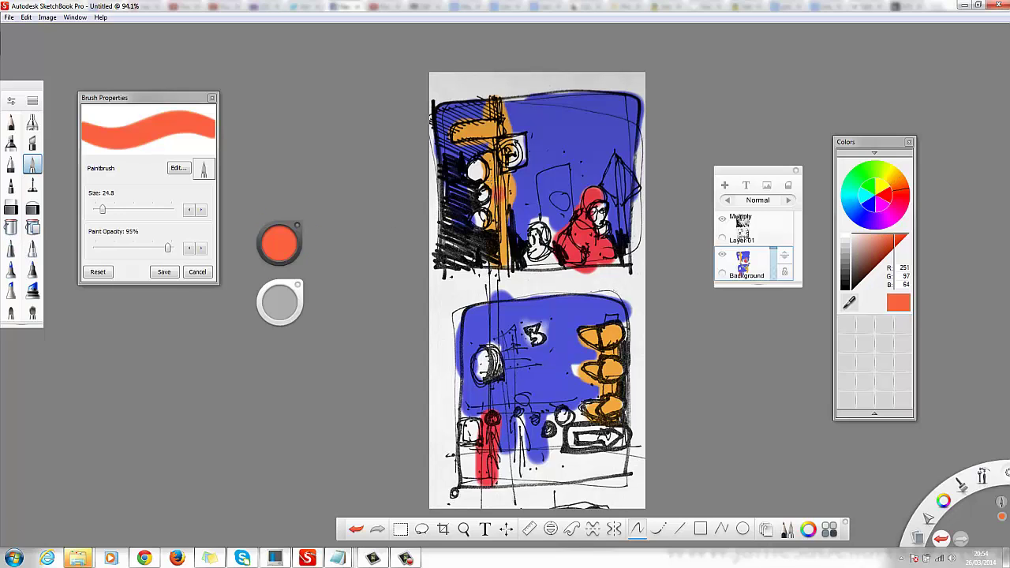
click(284, 240)
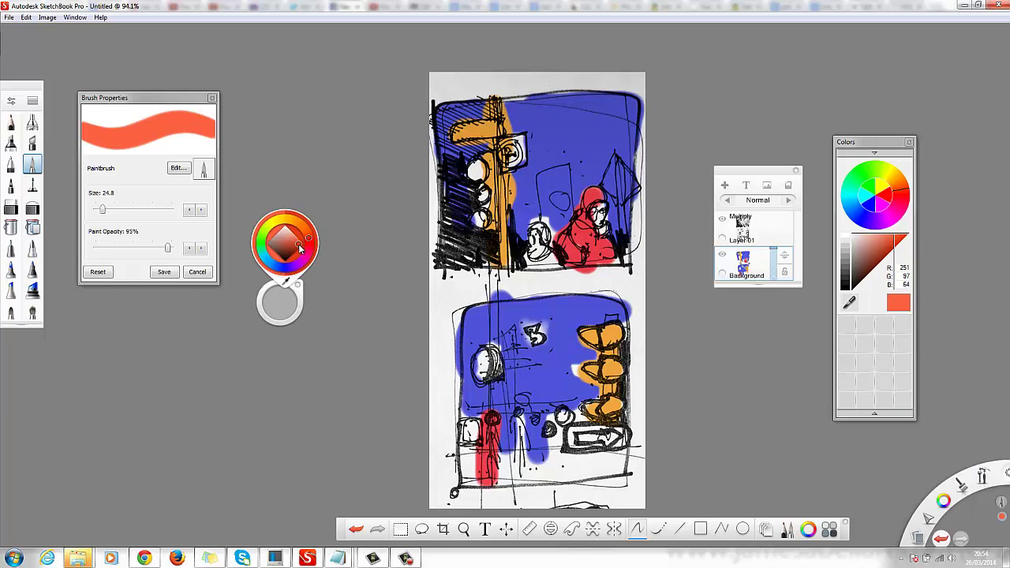
click(299, 244)
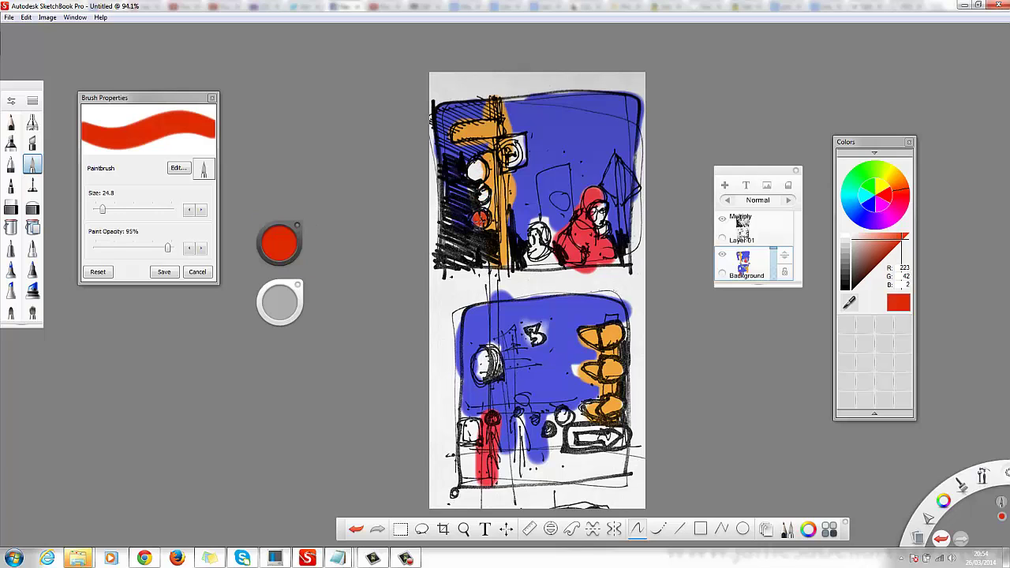
drag(476, 216, 483, 226)
click(442, 403)
key(ctrl+z)
click(442, 380)
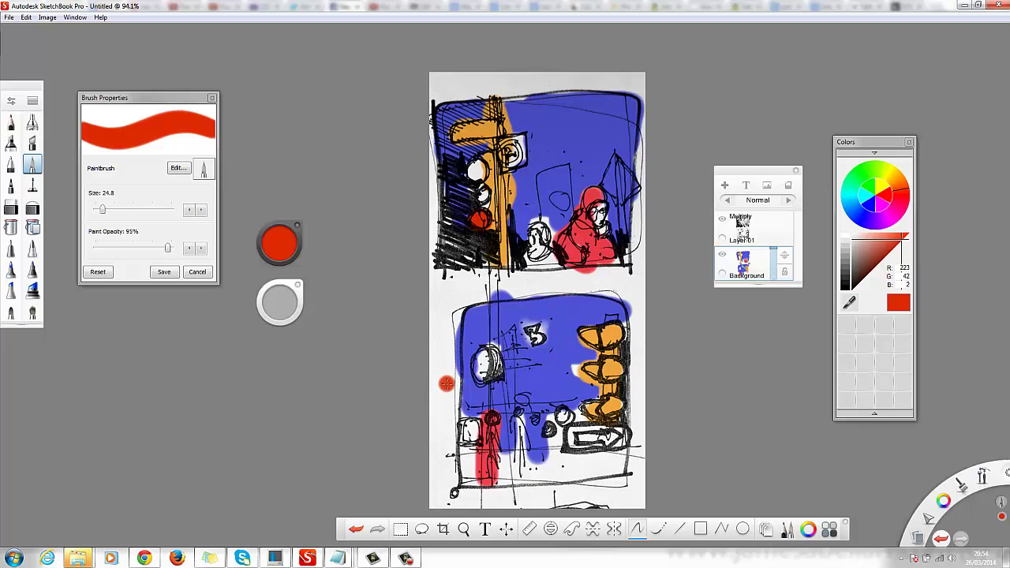
key(ctrl+z)
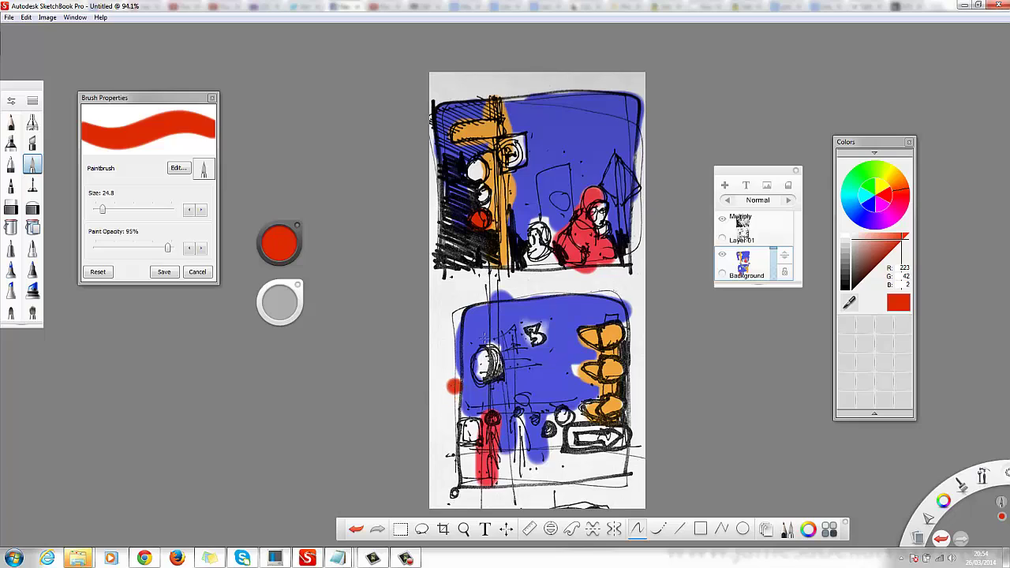